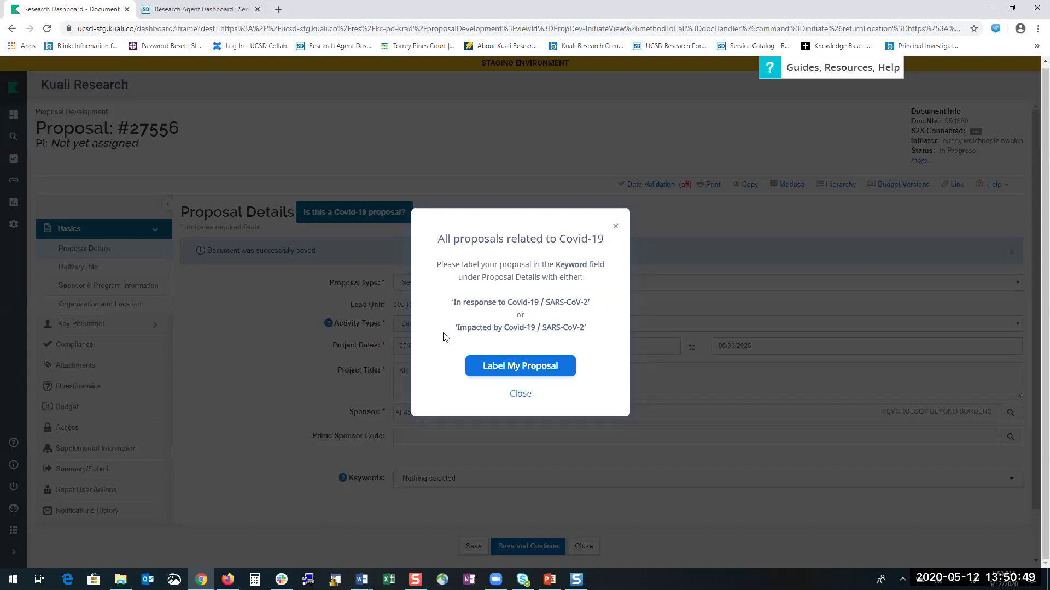
Accept Label My Proposal in the Covid-19 notice to bring up the Go to Keywords guide.
click(494, 370)
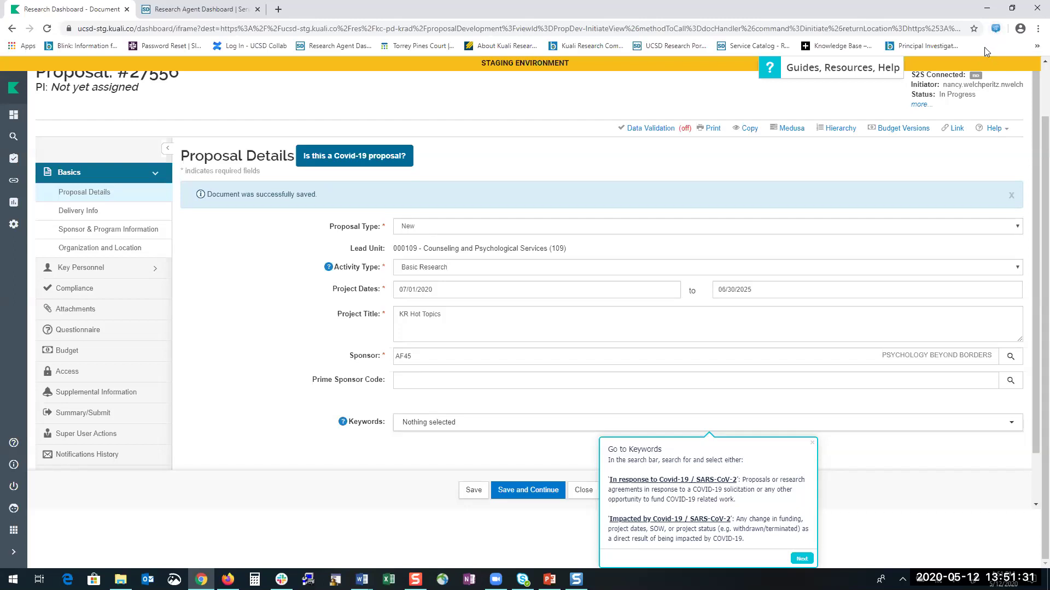
click(773, 72)
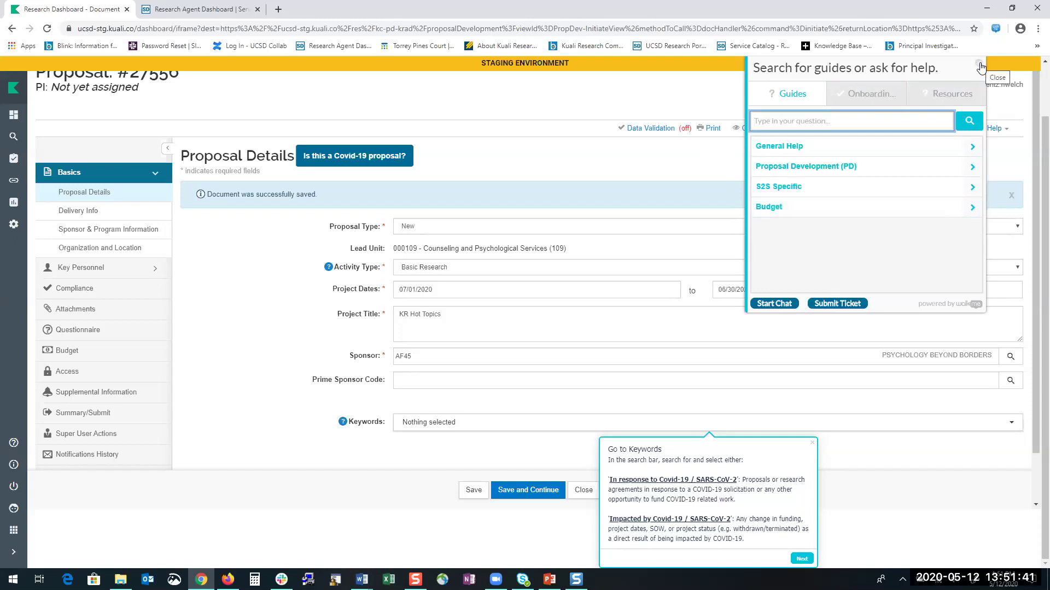
click(980, 66)
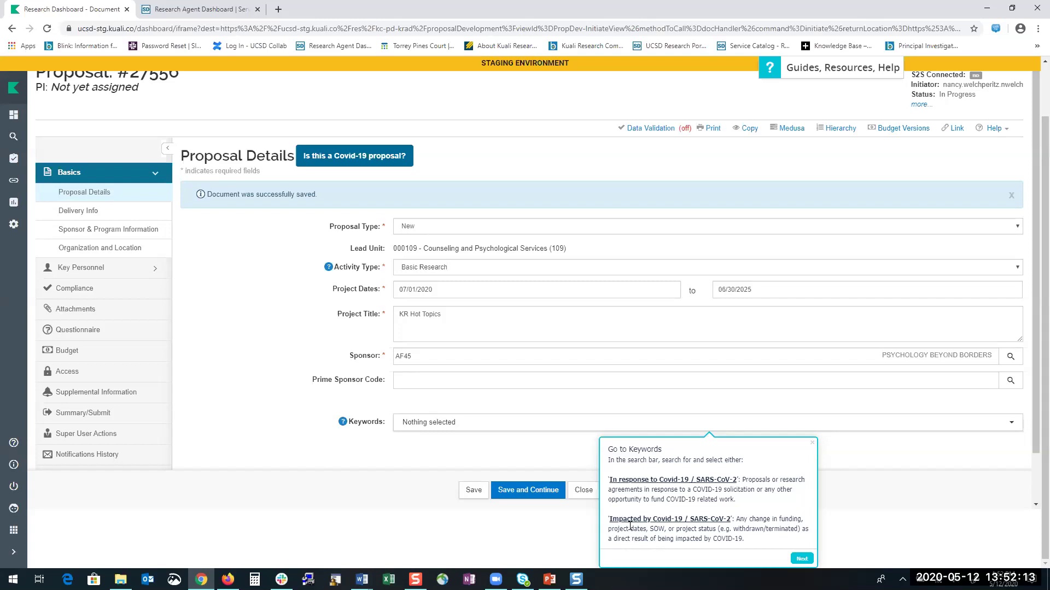
Open the 'Label Covid-19 Related Proposals' knowledge article and read through its keyword definitions.
click(651, 481)
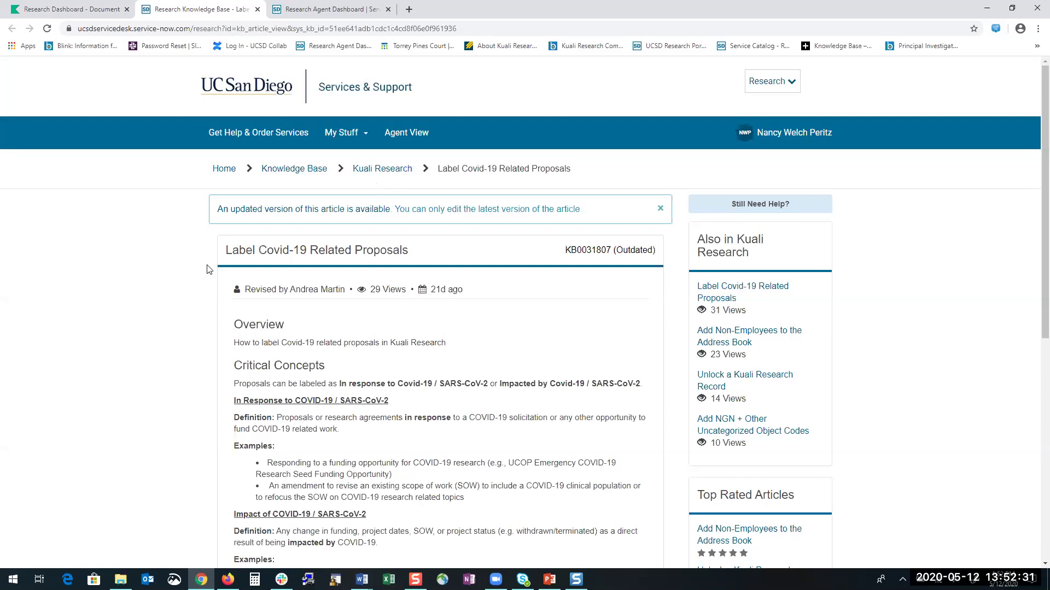
scroll(208, 268, down, 2)
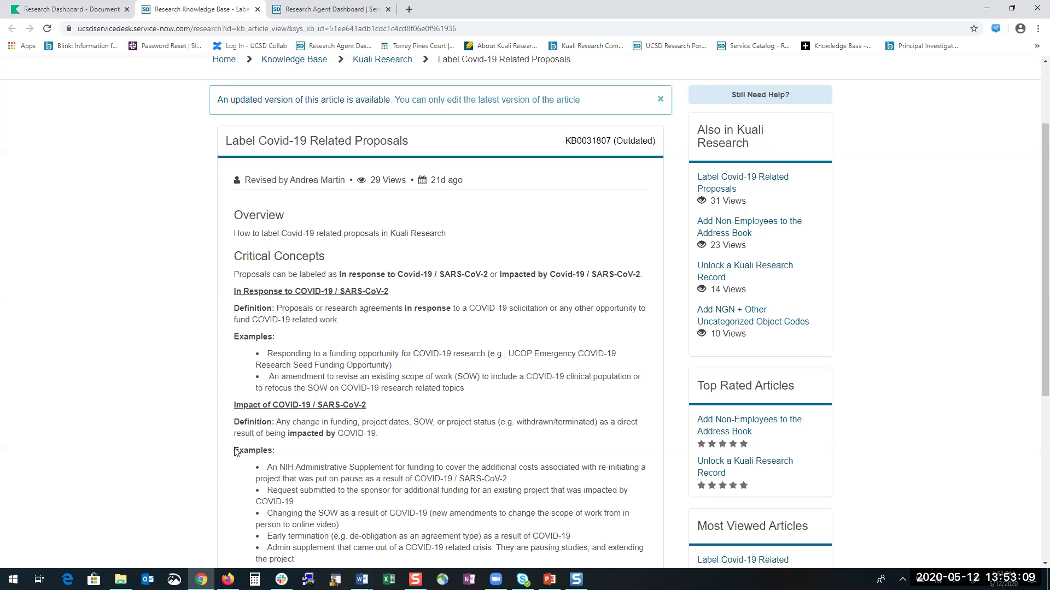
scroll(232, 454, down, 1)
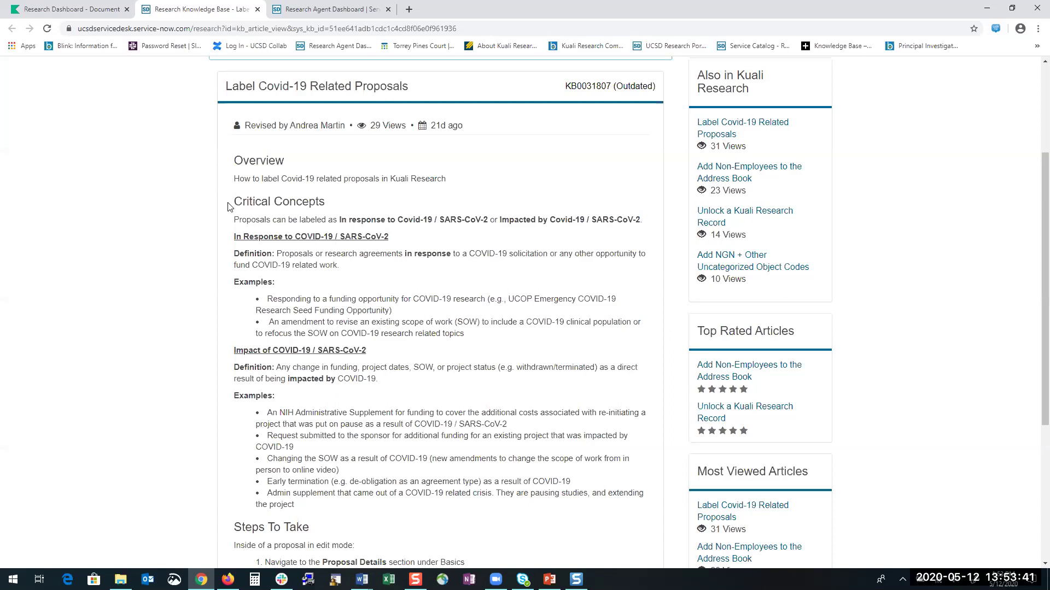
scroll(189, 455, up, 3)
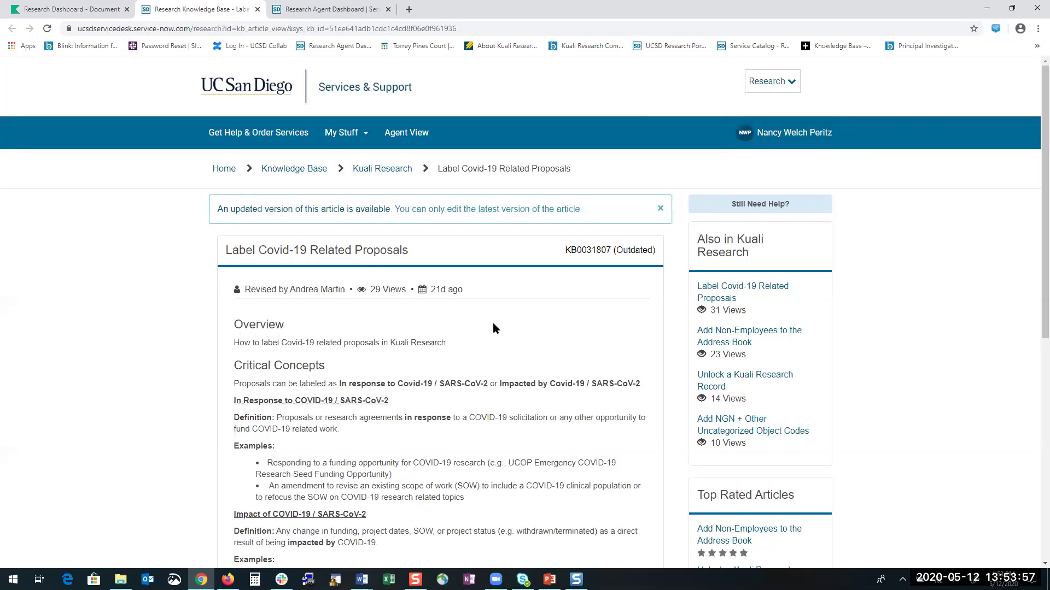
Back on Proposal #27556, search keywords for 'covid', add In response to Covid-19 / SARS-CoV-2, and save.
click(85, 12)
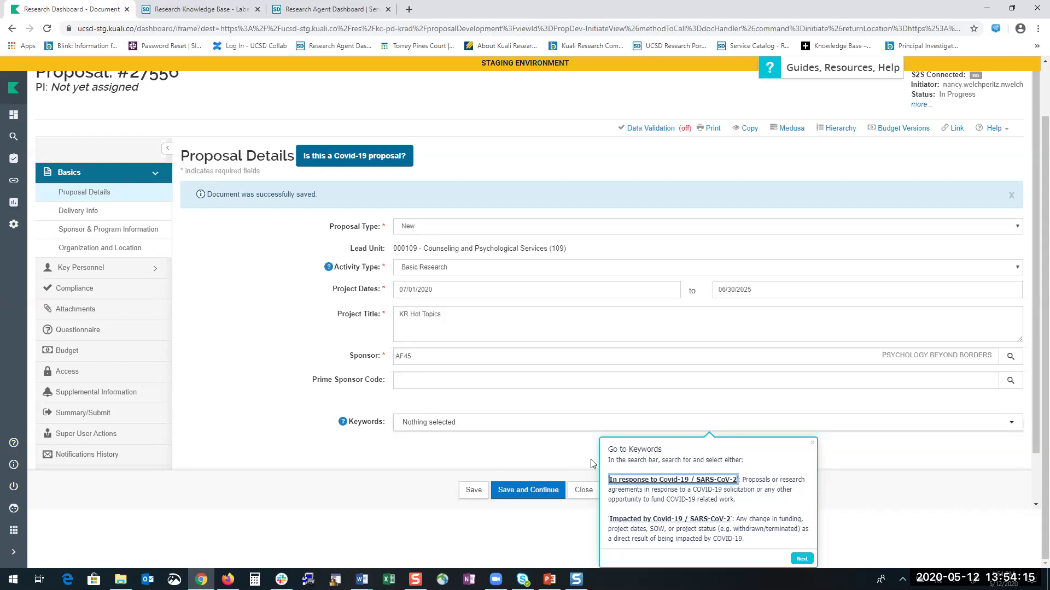
click(437, 426)
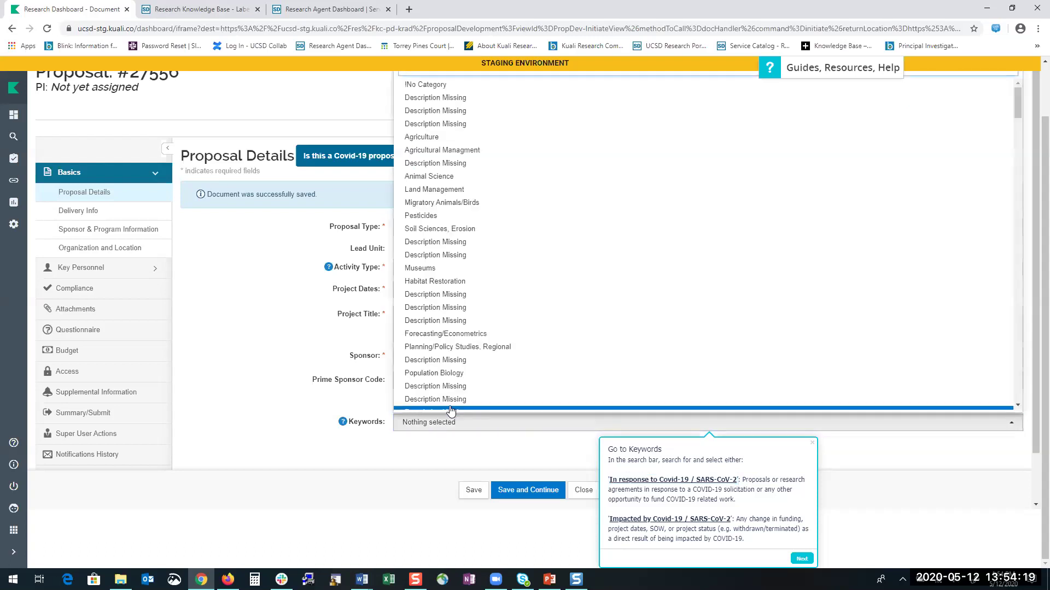
text(covid)
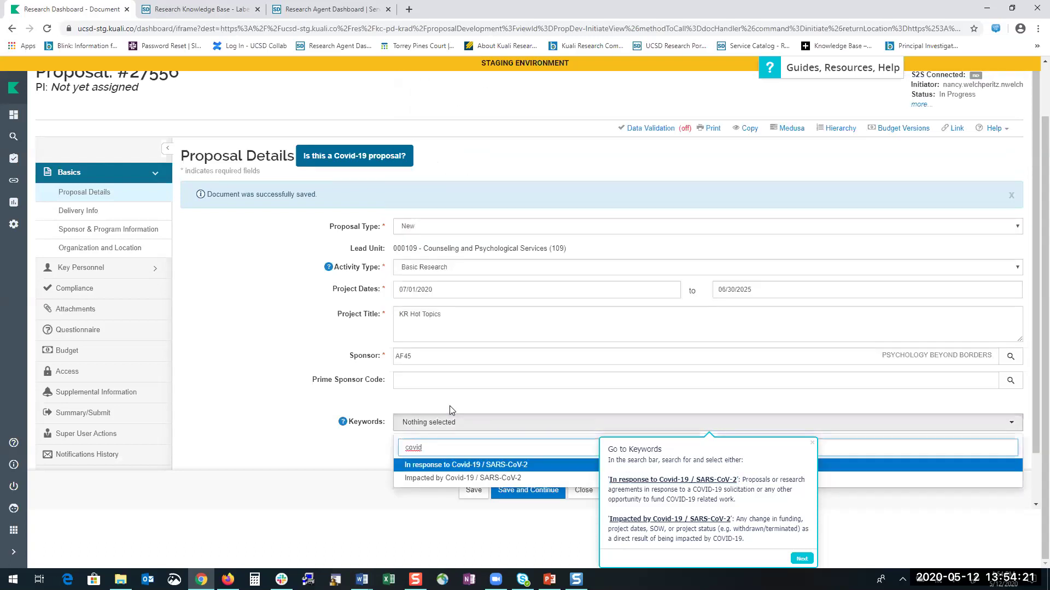
click(439, 466)
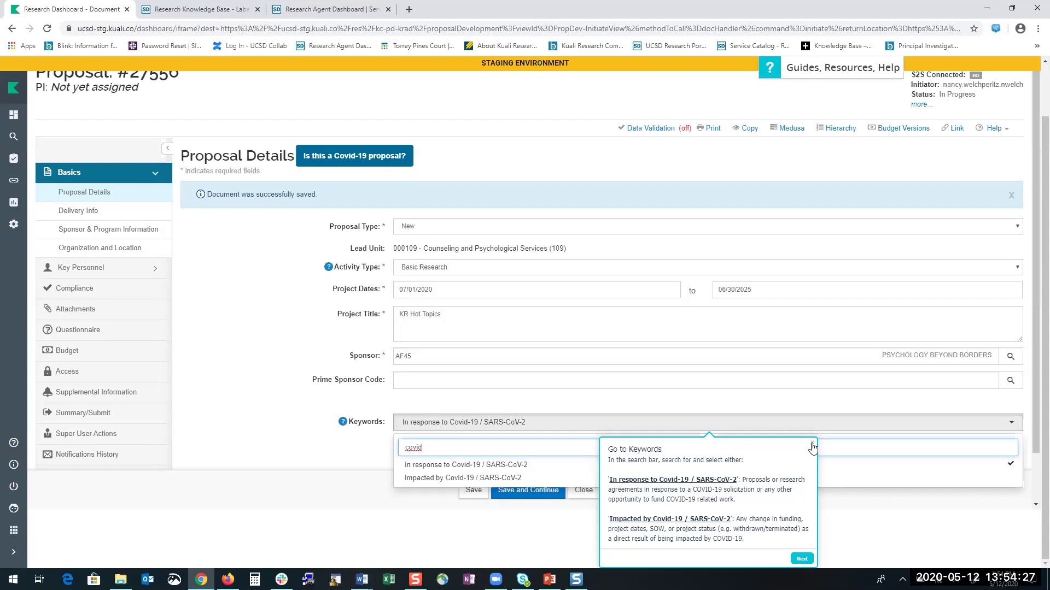
click(812, 443)
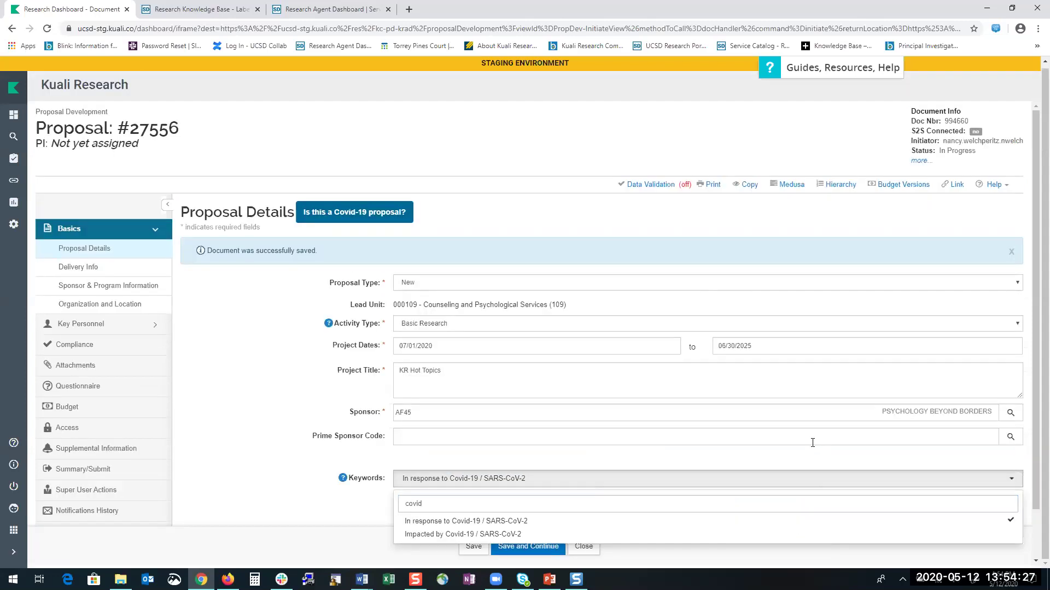
click(538, 480)
click(473, 546)
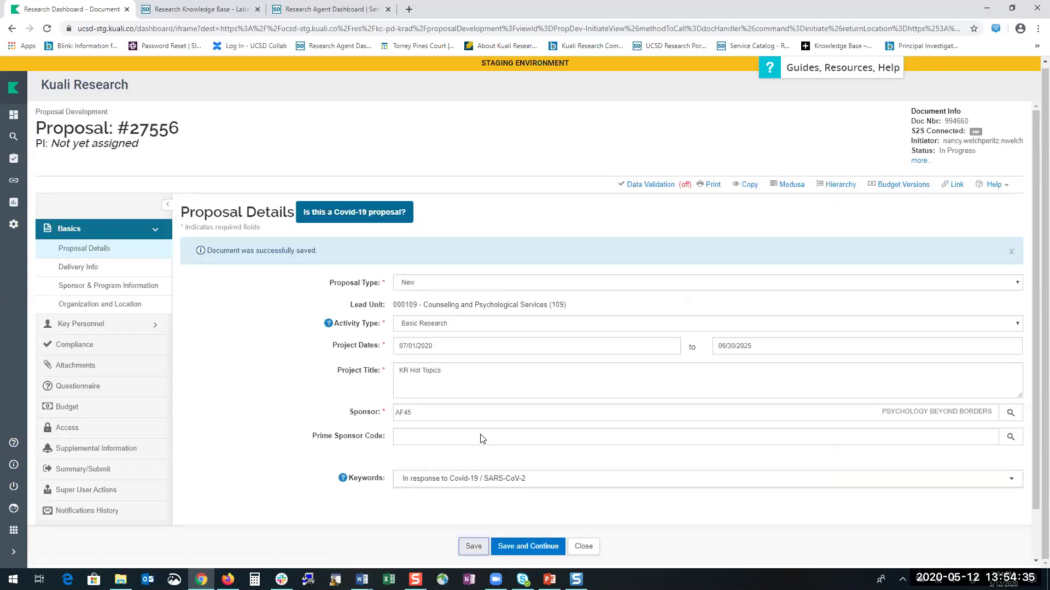
scroll(481, 437, down, 1)
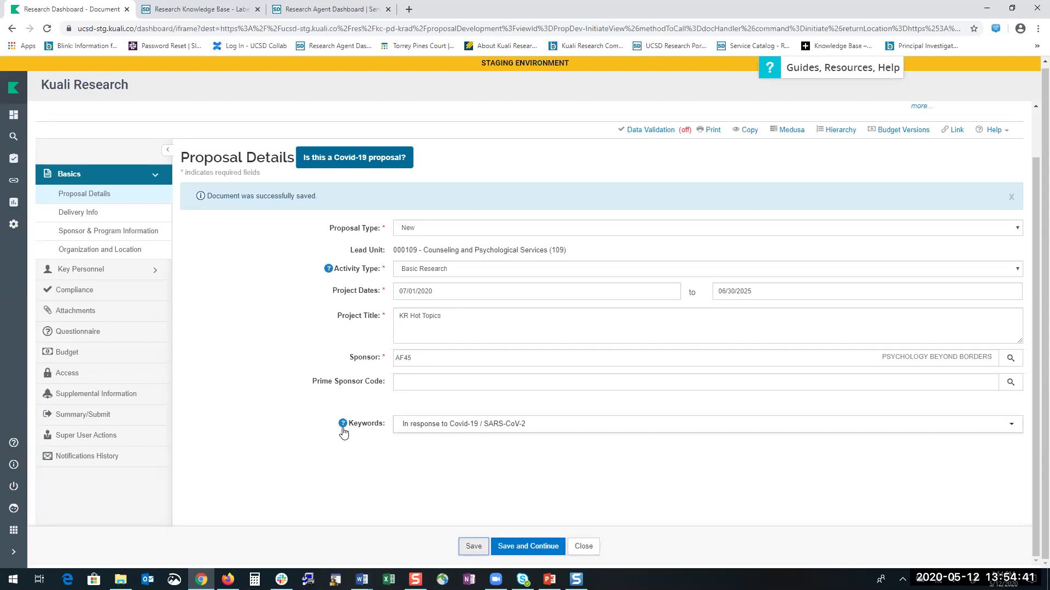
mouse_move(343, 426)
Go to Key Personnel > Personnel and bring up the Add Personnel search dialog.
click(97, 271)
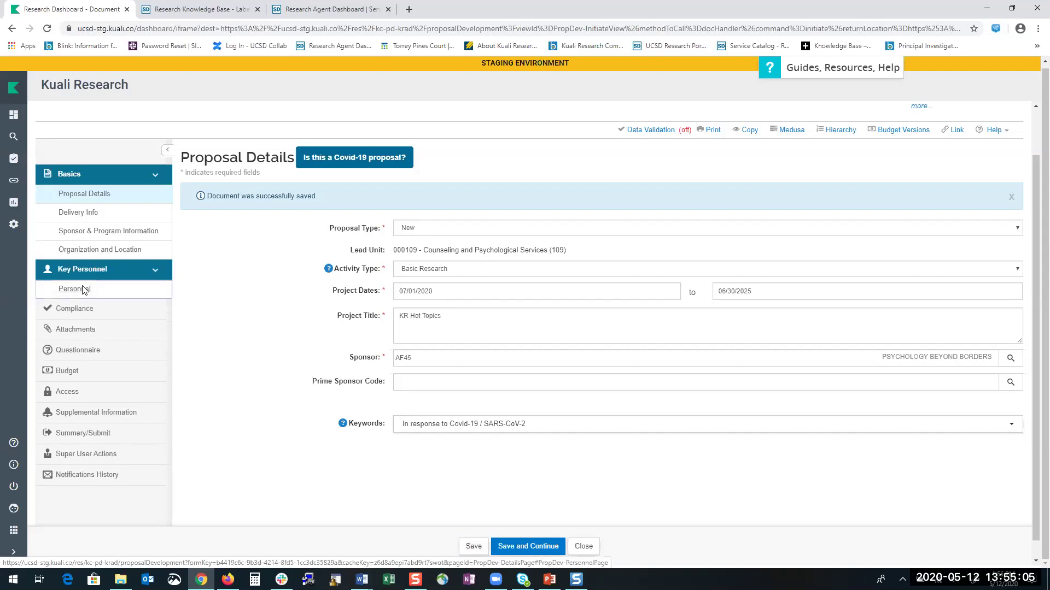
click(84, 289)
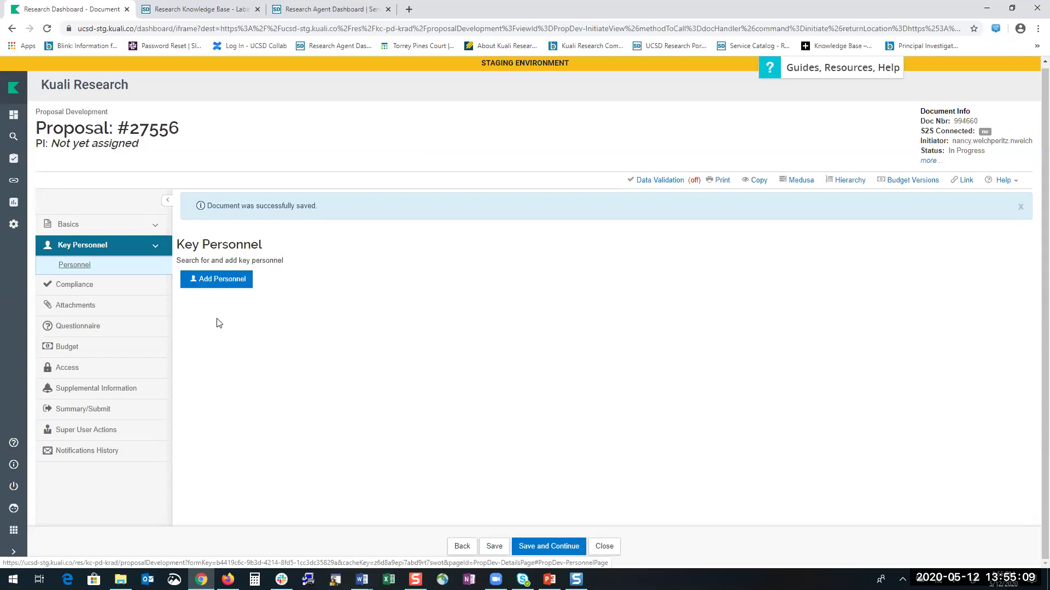
click(231, 279)
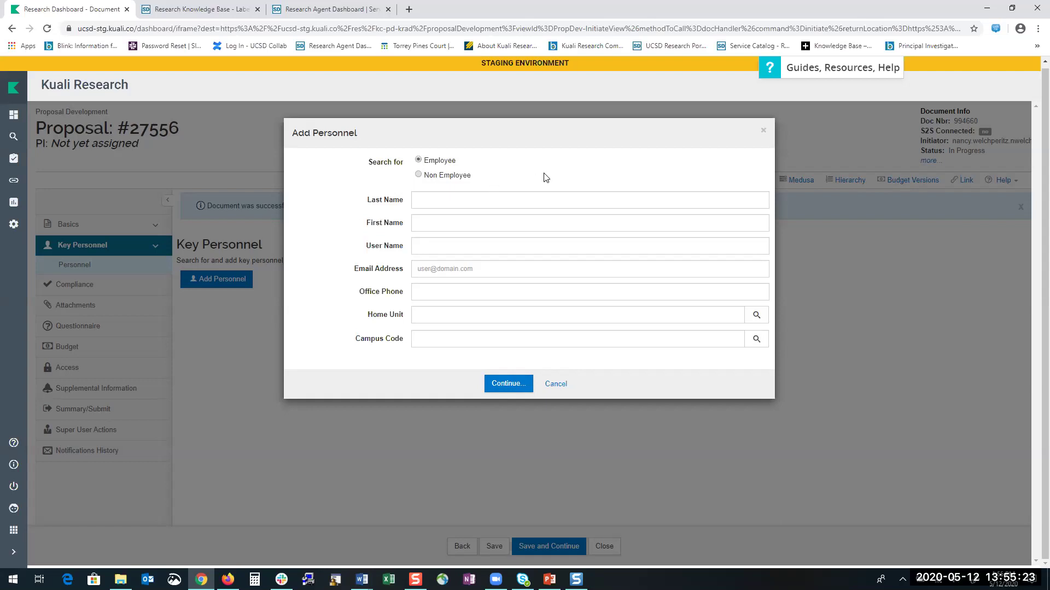
Switch to non-employees, create a new address book entry, and give it the description 'New hire starting 7/1/2020'.
click(419, 176)
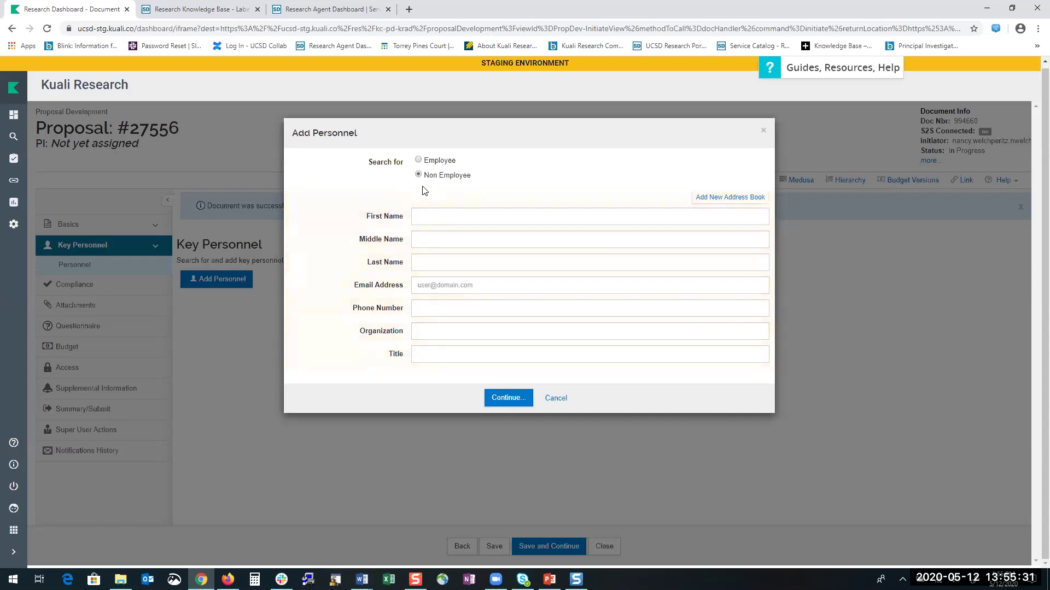
click(732, 197)
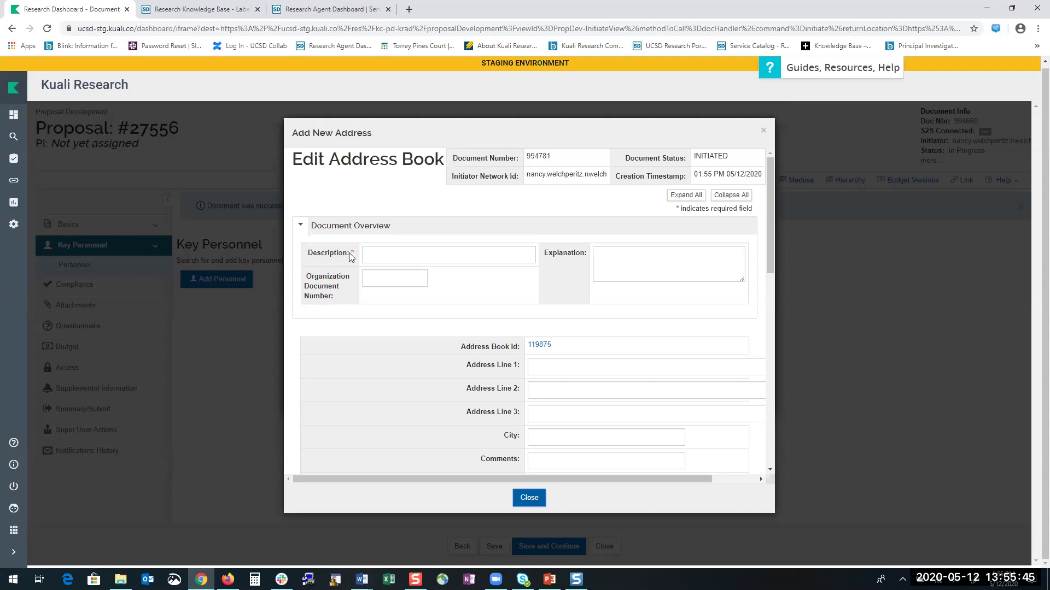
click(379, 251)
text(Ne)
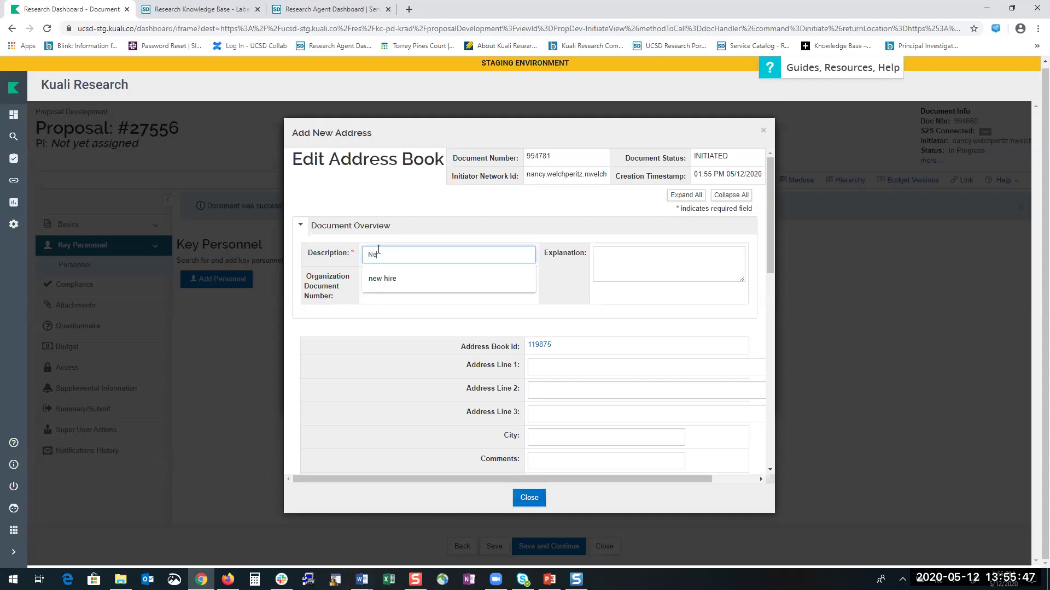
text(w hire s)
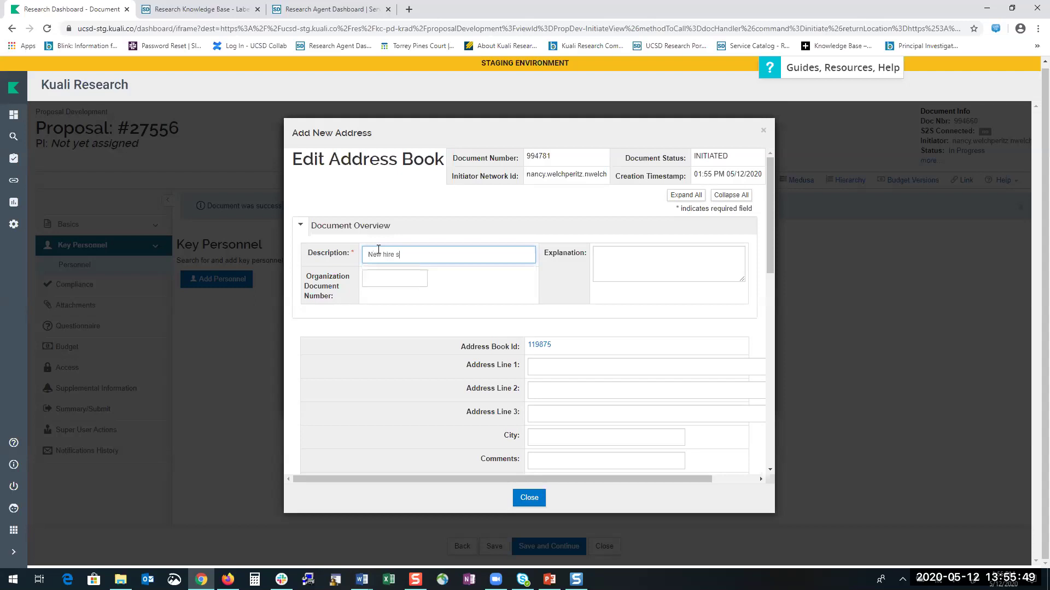
text(tarting 7/1/2020)
Enter the new person's first and last name and set Organization to UC San Diego.
scroll(461, 296, down, 2)
scroll(461, 295, down, 2)
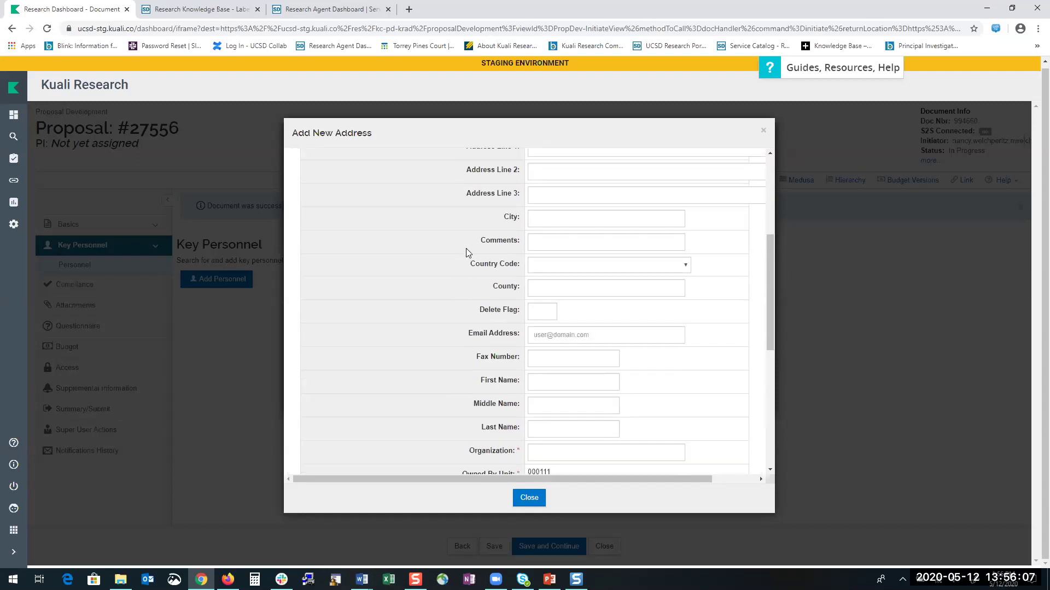
drag(770, 281, 770, 309)
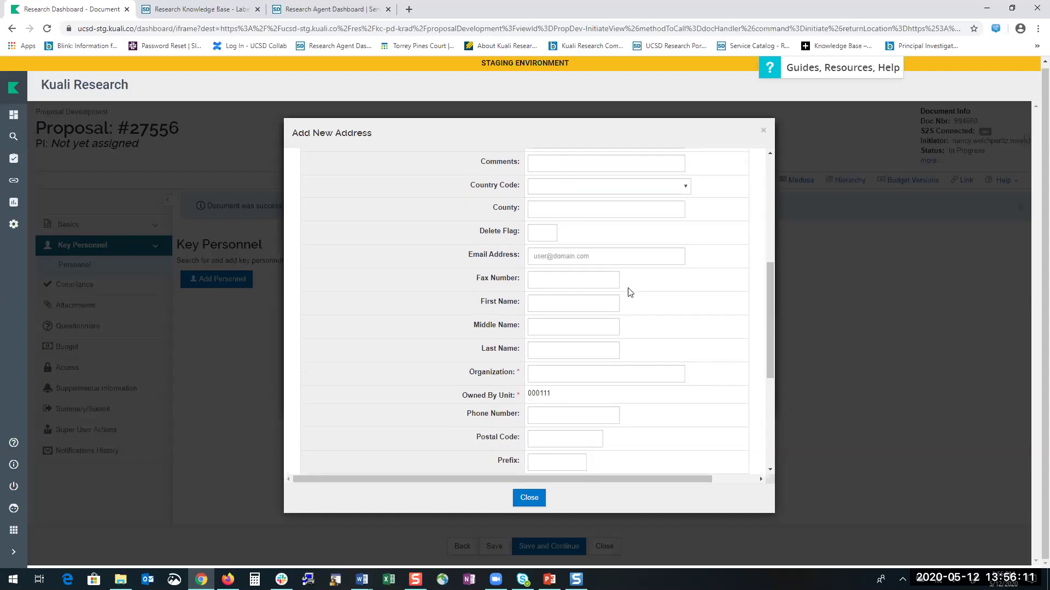
click(560, 301)
click(549, 348)
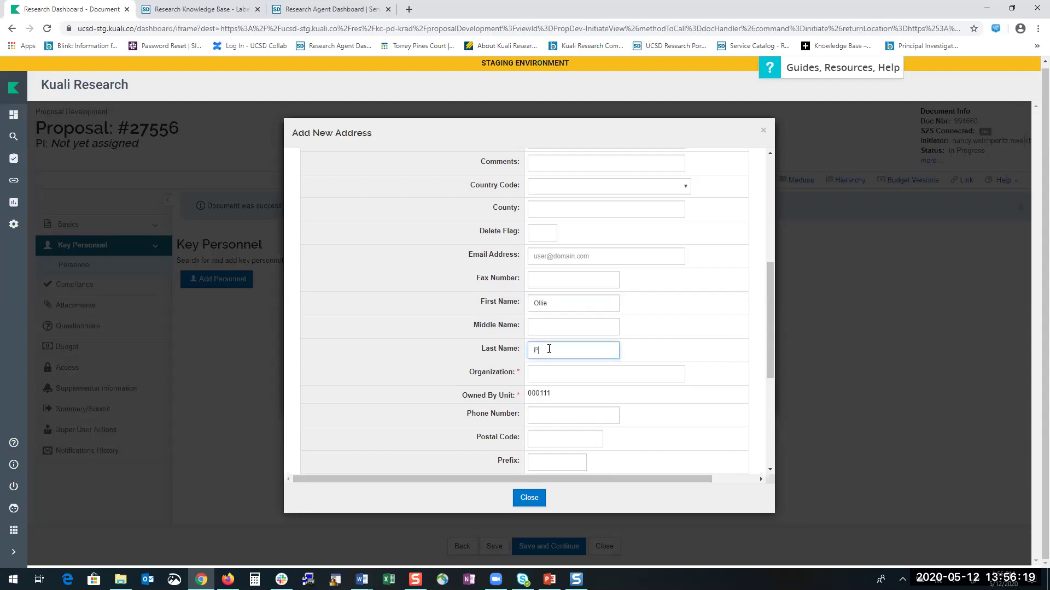
click(549, 373)
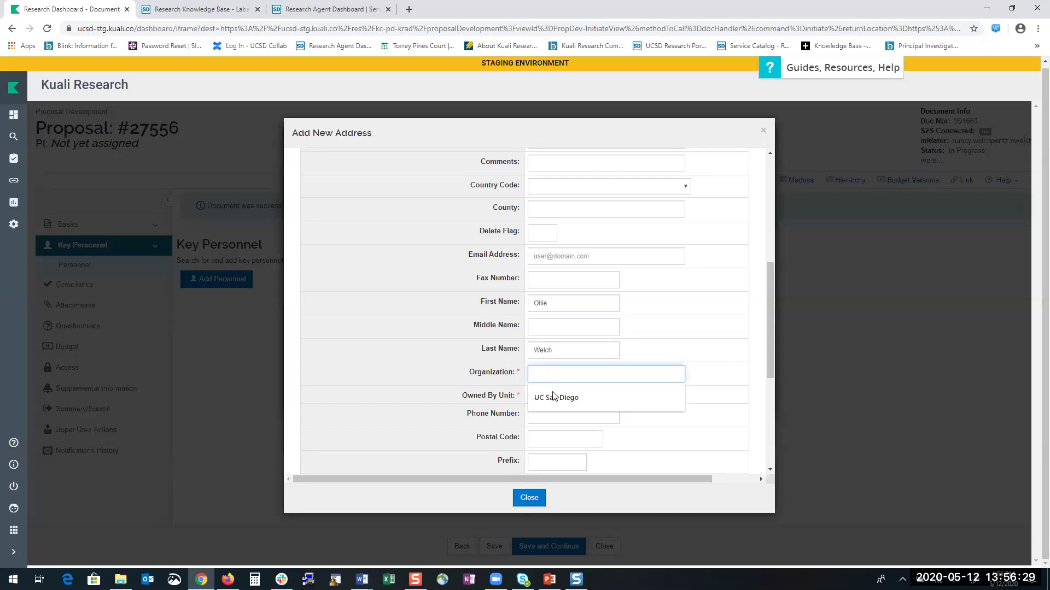
click(554, 399)
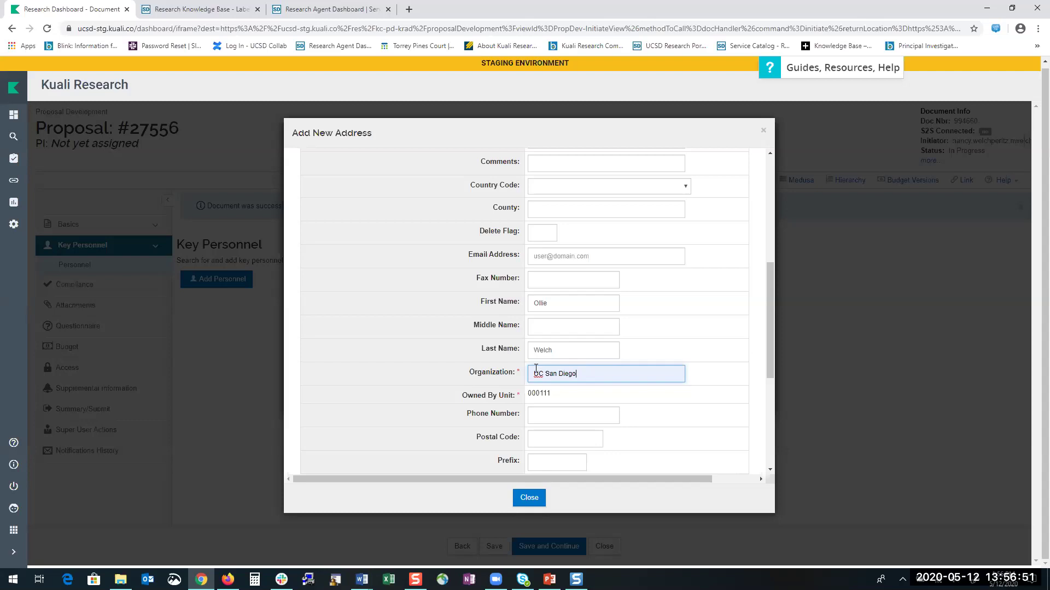
scroll(540, 421, down, 5)
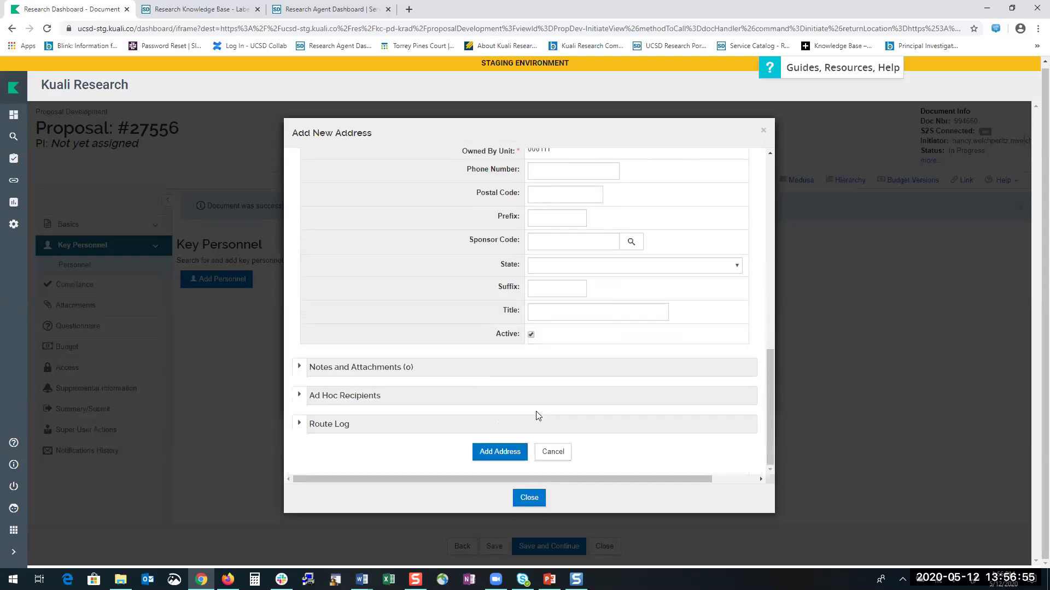
Add the address entry, then search non-employees by the person's first and last name.
click(496, 454)
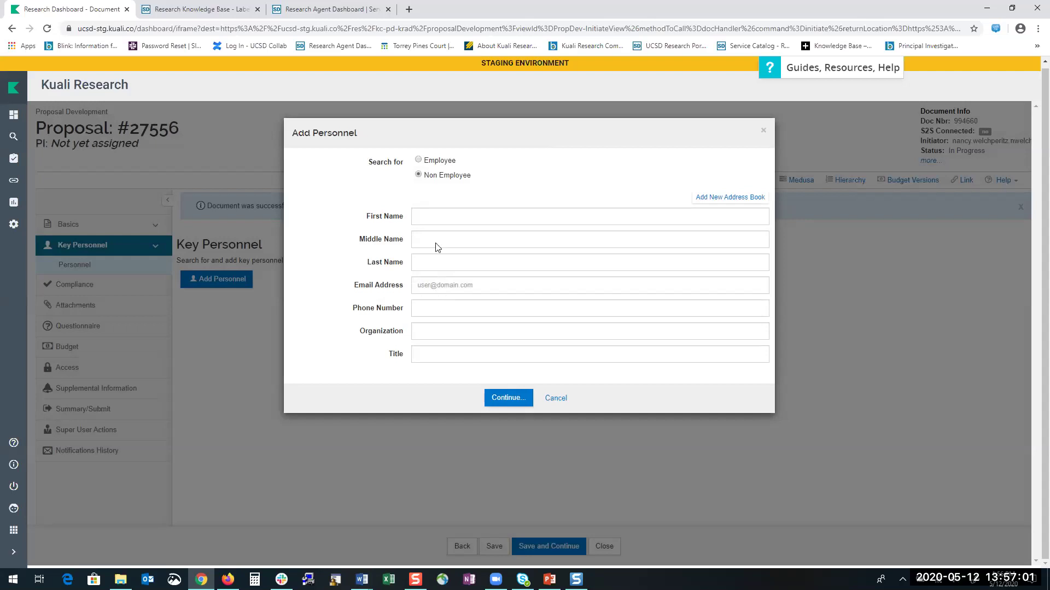
click(423, 216)
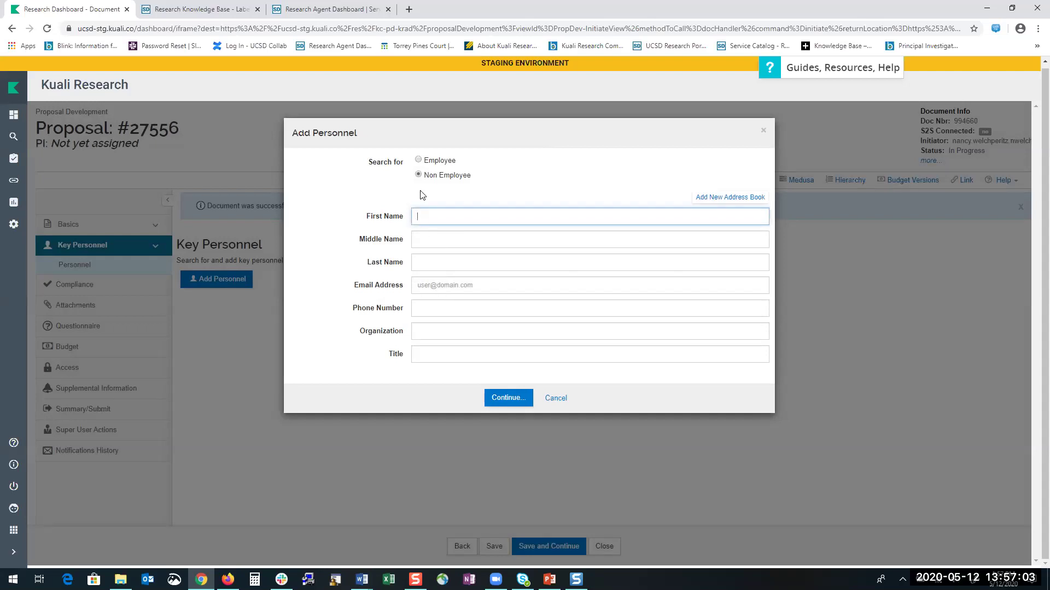
key(Tab)
key(Tab)
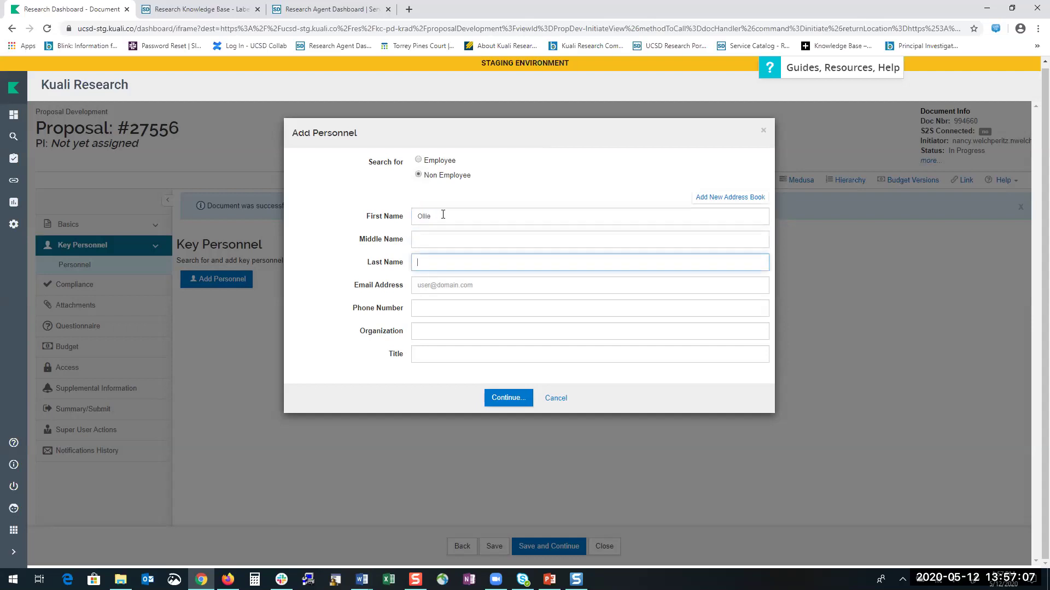
click(496, 398)
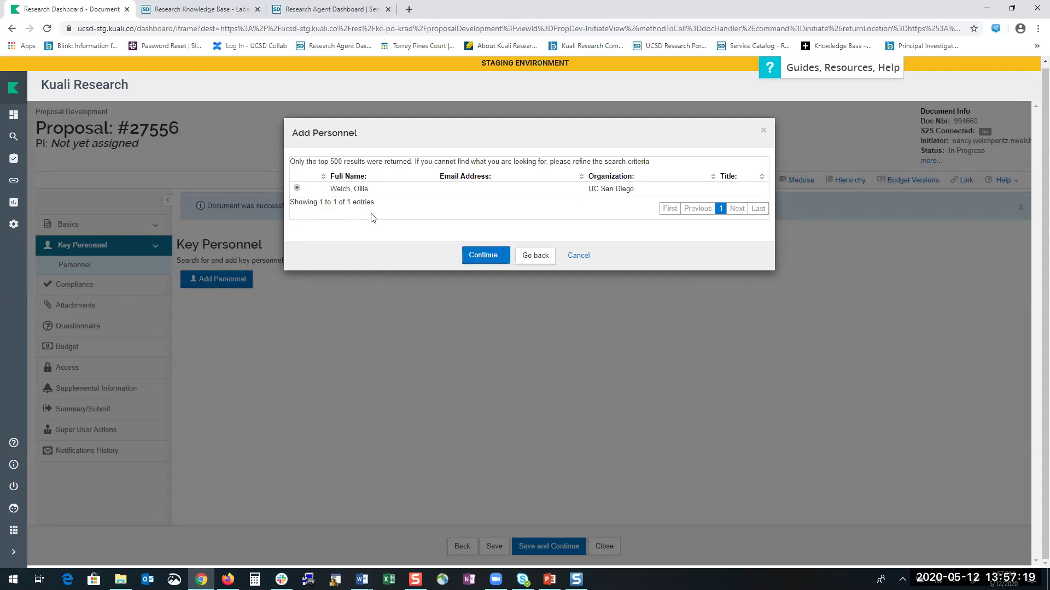
Add the found non-employee to Proposal #27556 with the Principal Investigator role.
click(480, 256)
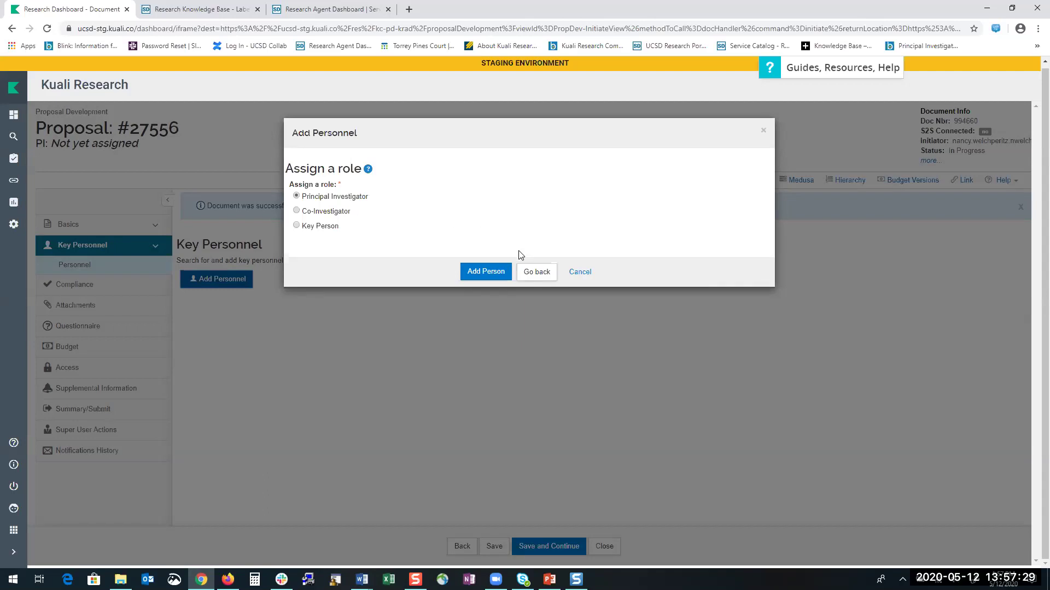
click(478, 271)
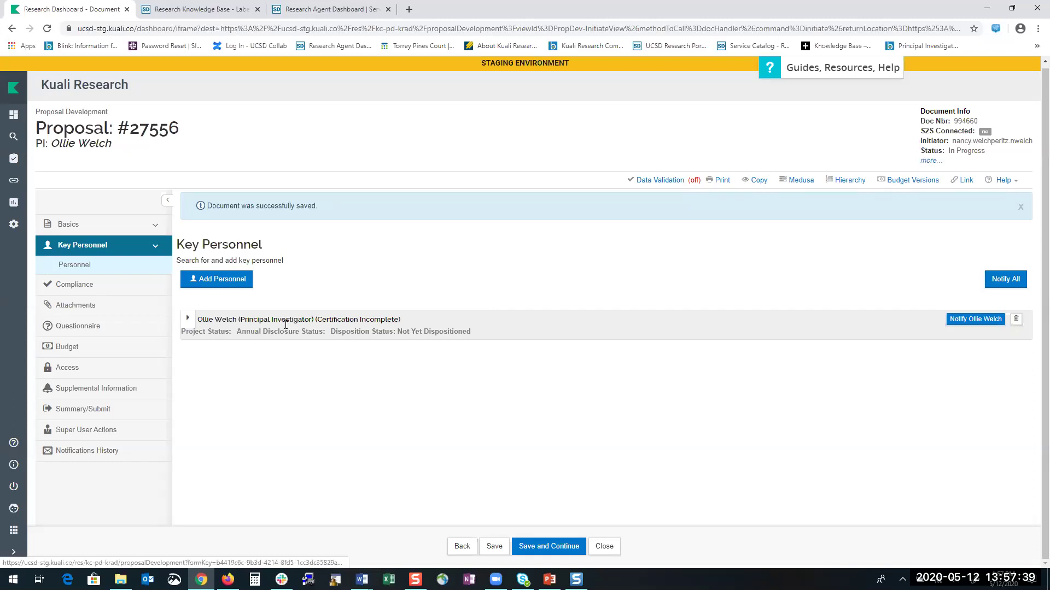
Expand the new PI's row to check the Research Questions, collapse it, then switch to PowerPoint.
click(188, 319)
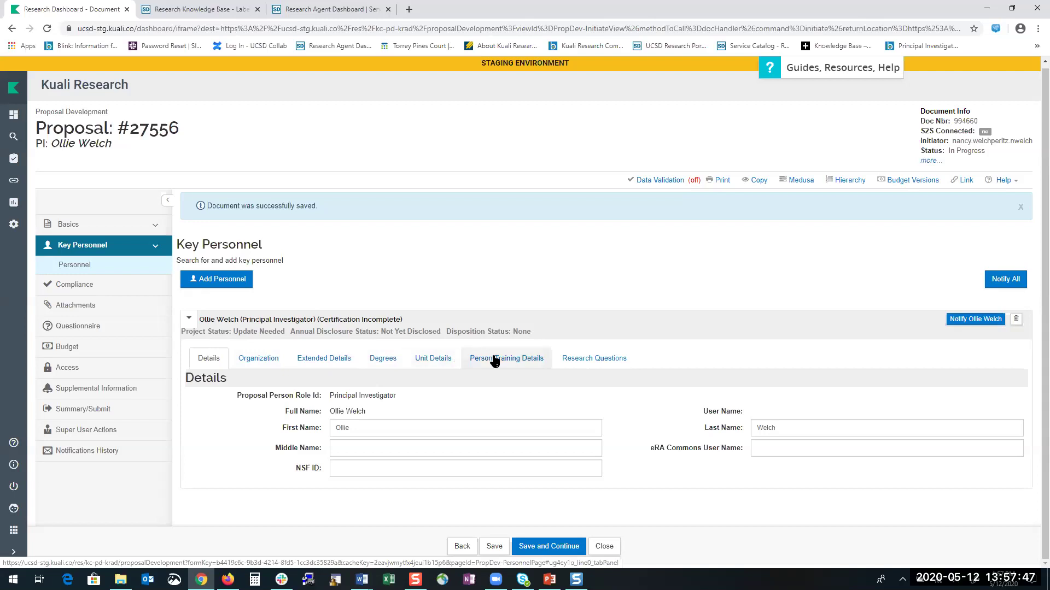
click(590, 359)
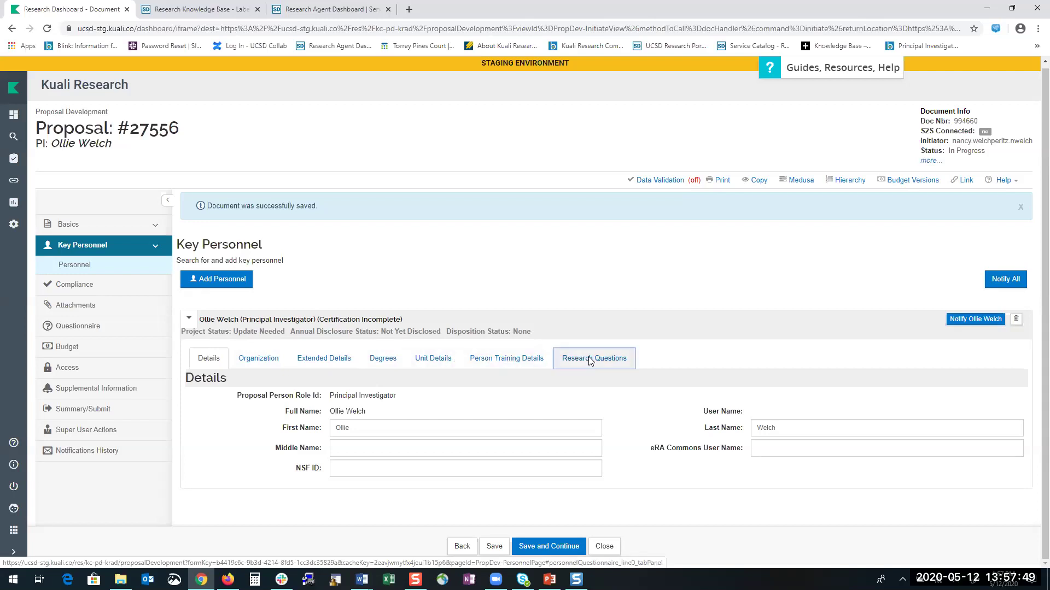
scroll(440, 426, down, 3)
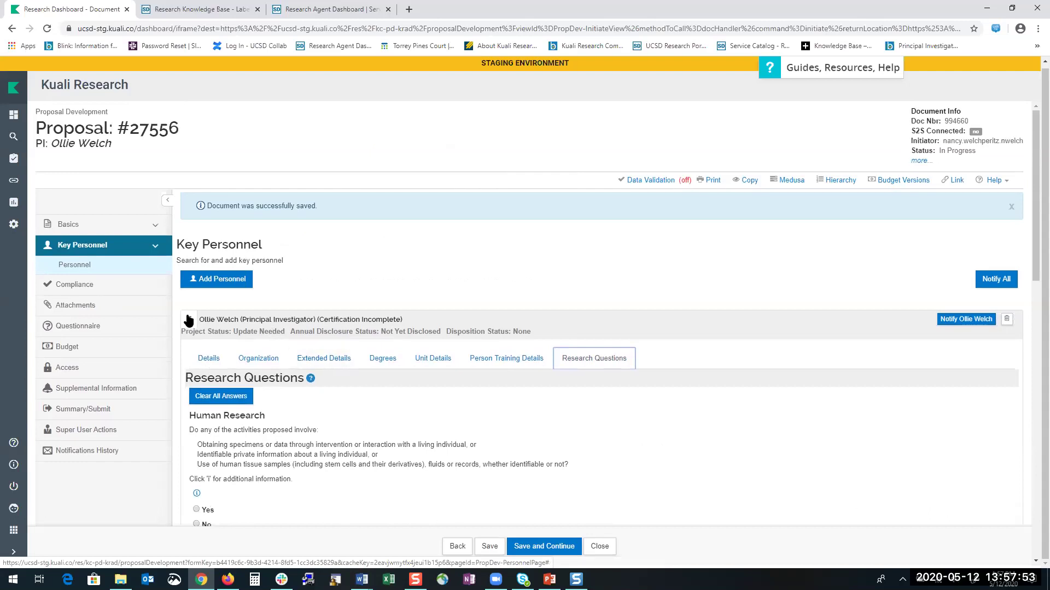
click(190, 320)
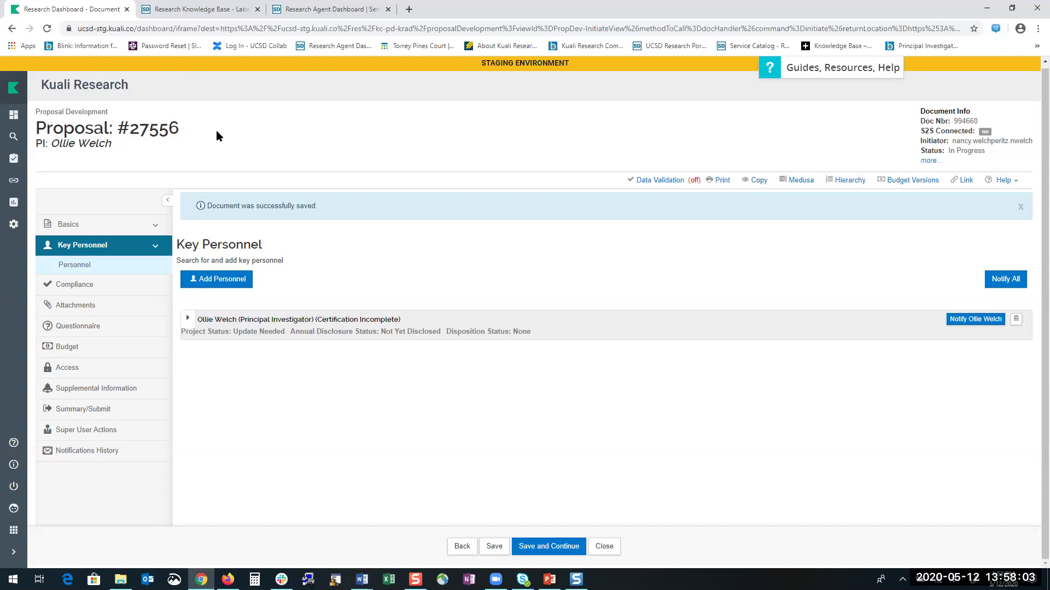
click(549, 579)
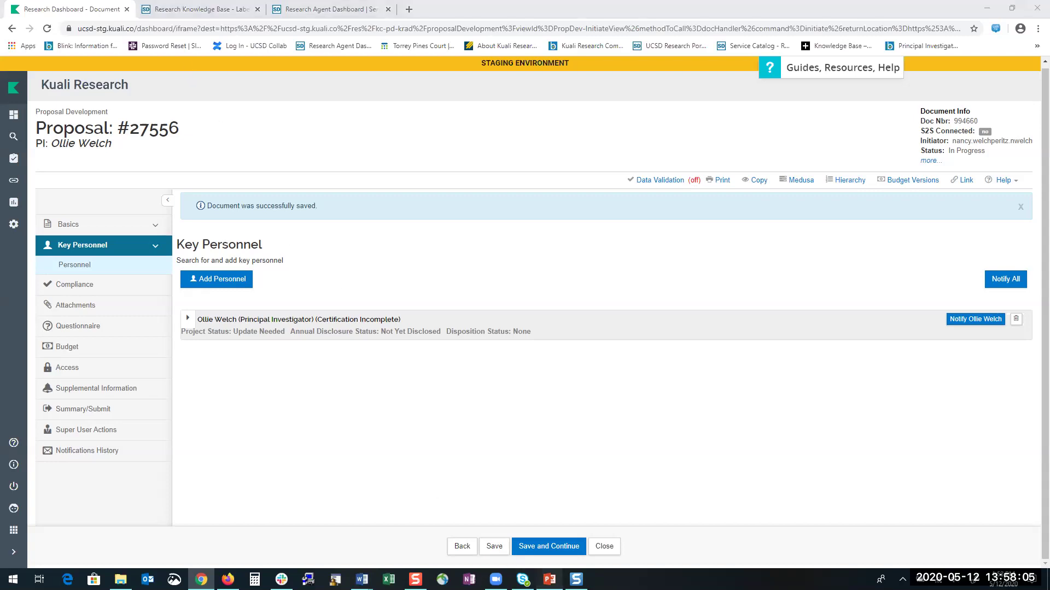